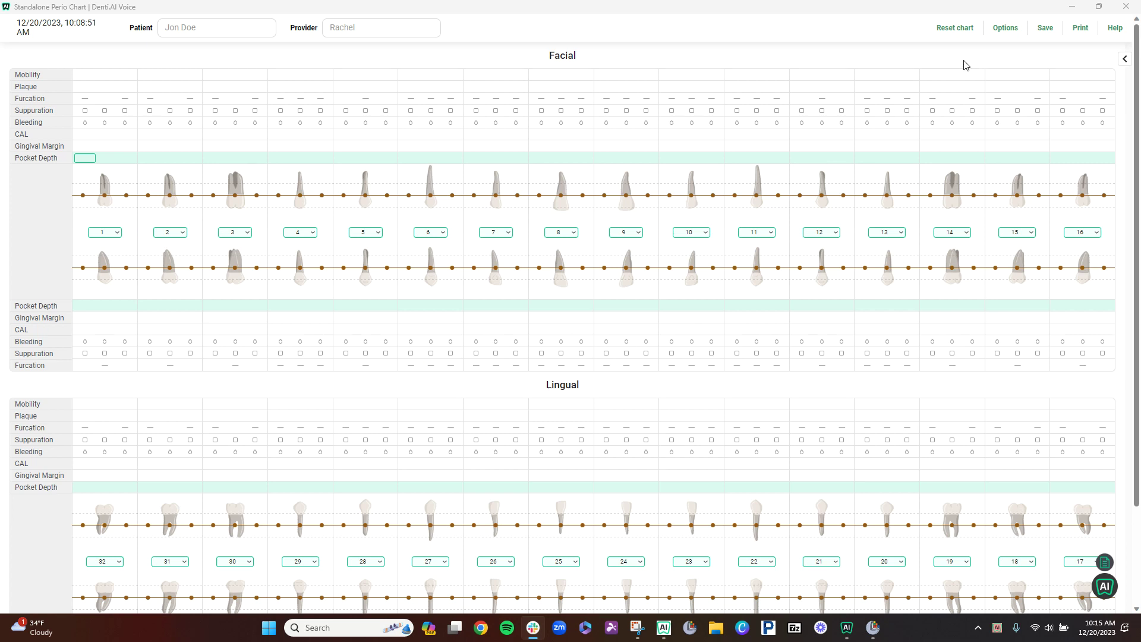
Set tooth 1 to '1 miss' and tooth 32 to '32 miss' from their status dropdowns.
{"action": "left_click", "coordinate": [1010, 28]}
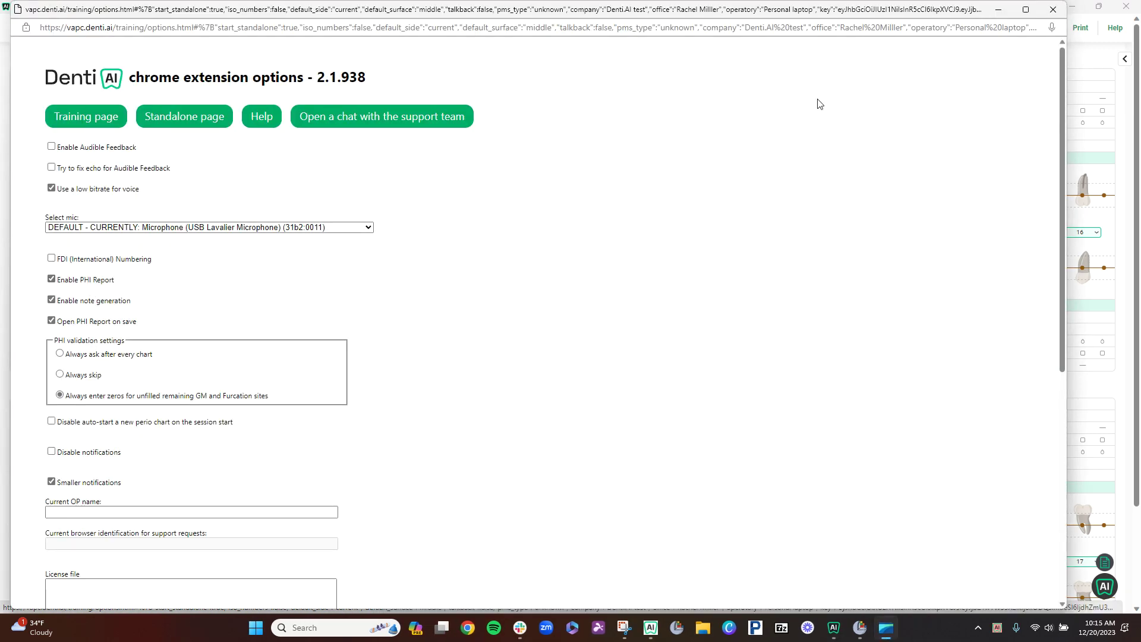
{"action": "left_click", "coordinate": [1053, 12]}
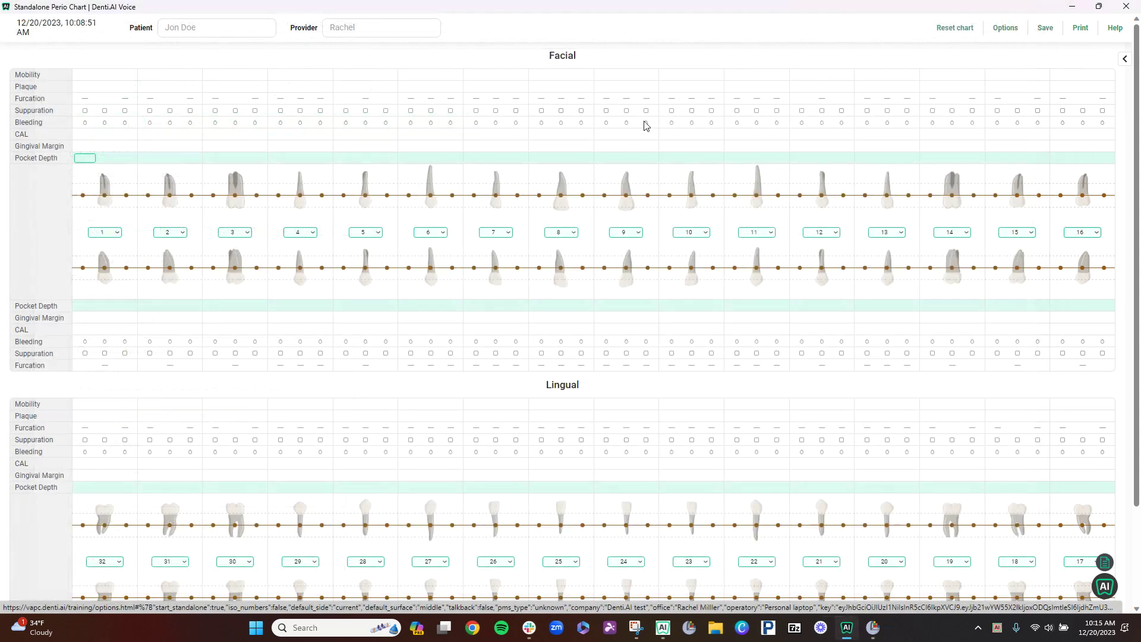
{"action": "left_click", "coordinate": [116, 233]}
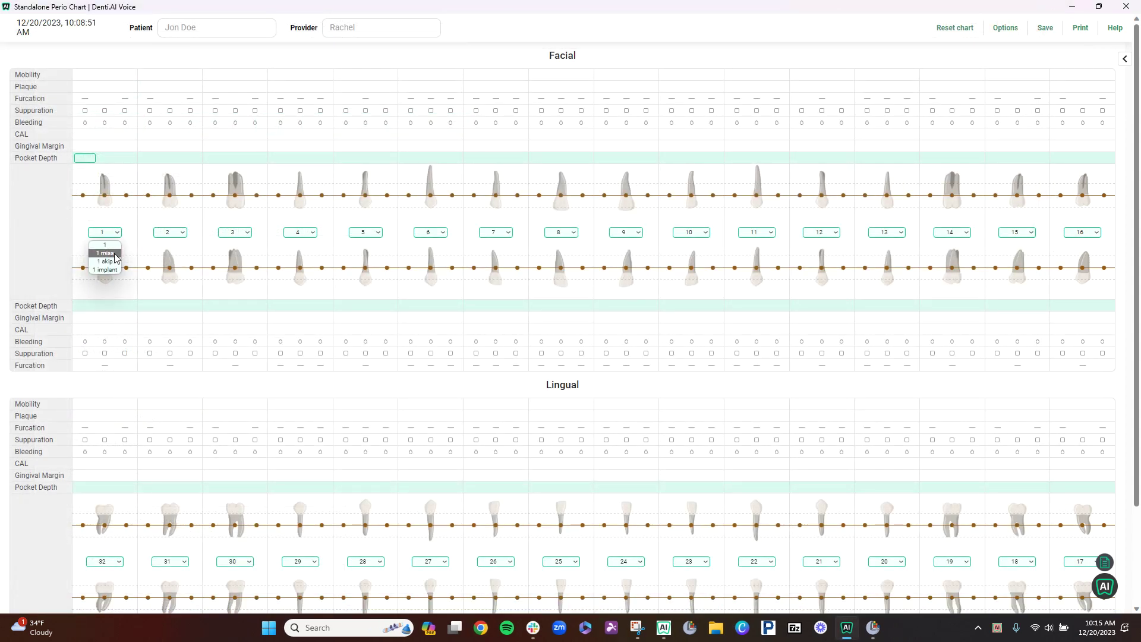
{"action": "left_click", "coordinate": [113, 253]}
{"action": "left_click", "coordinate": [119, 562]}
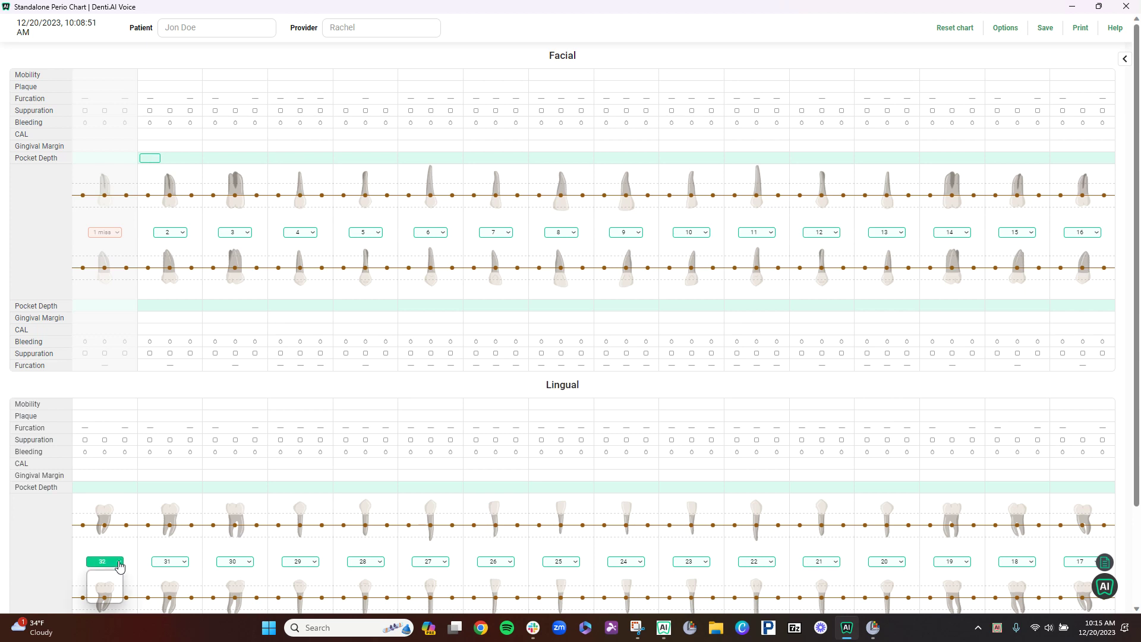
{"action": "left_click", "coordinate": [116, 584]}
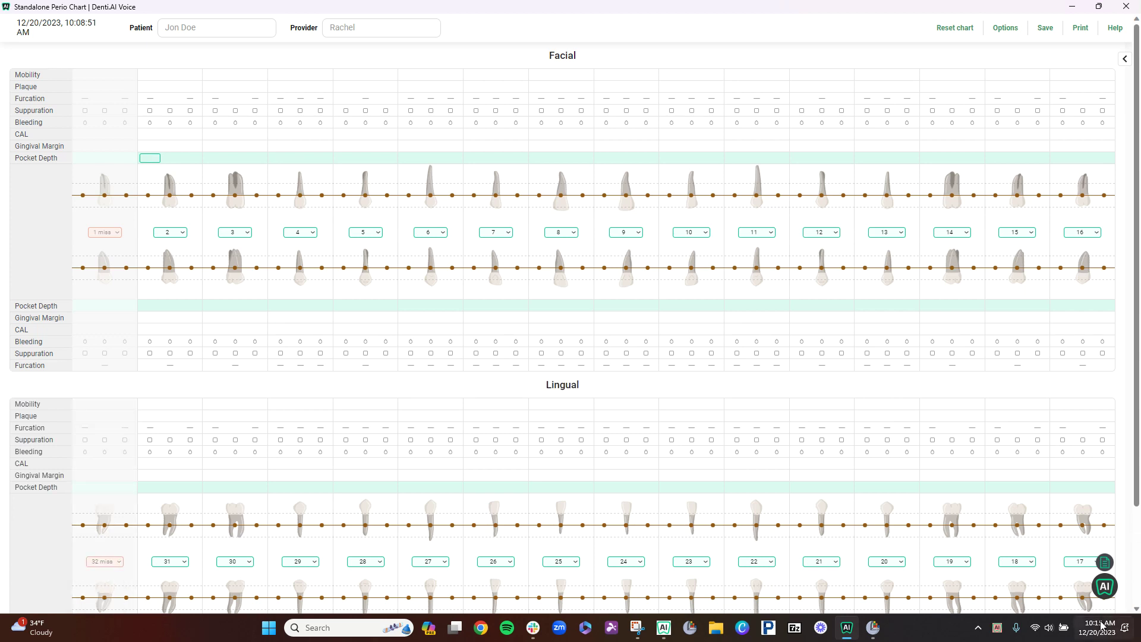
Start voice dictation to chart facial pocket depths, bleeding and missing teeth 16 and 17.
{"action": "mouse_move", "coordinate": [1104, 586]}
{"action": "left_click", "coordinate": [1104, 586]}
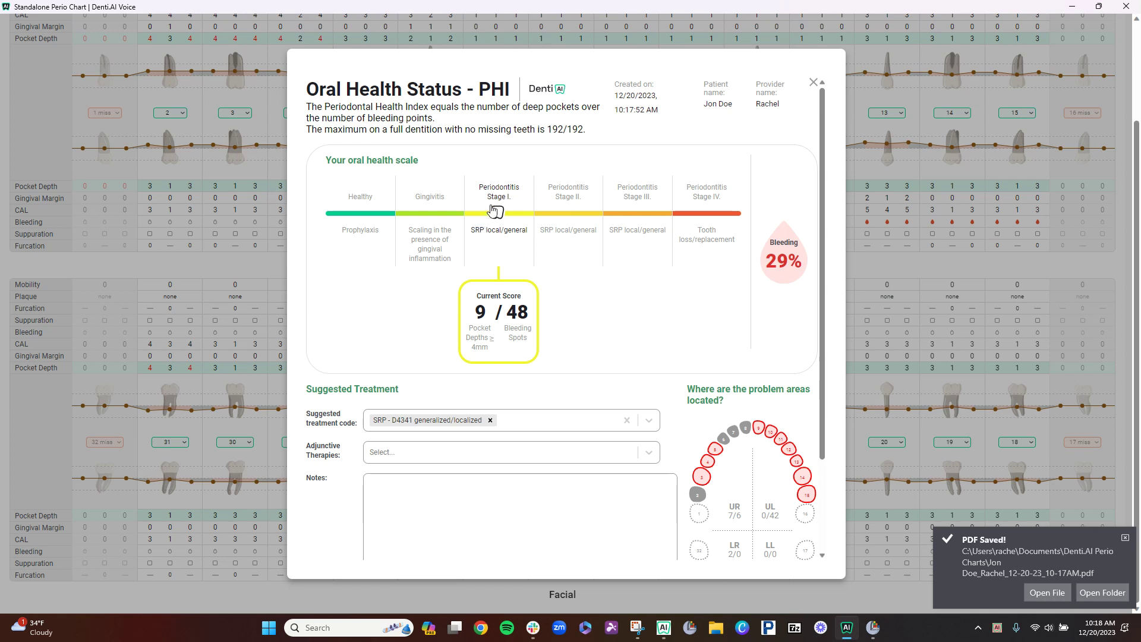
Move the report's diagnosis marker to Periodontitis Stage II, then back to Stage I.
{"action": "left_click_drag", "start_coordinate": [497, 212], "coordinate": [566, 204]}
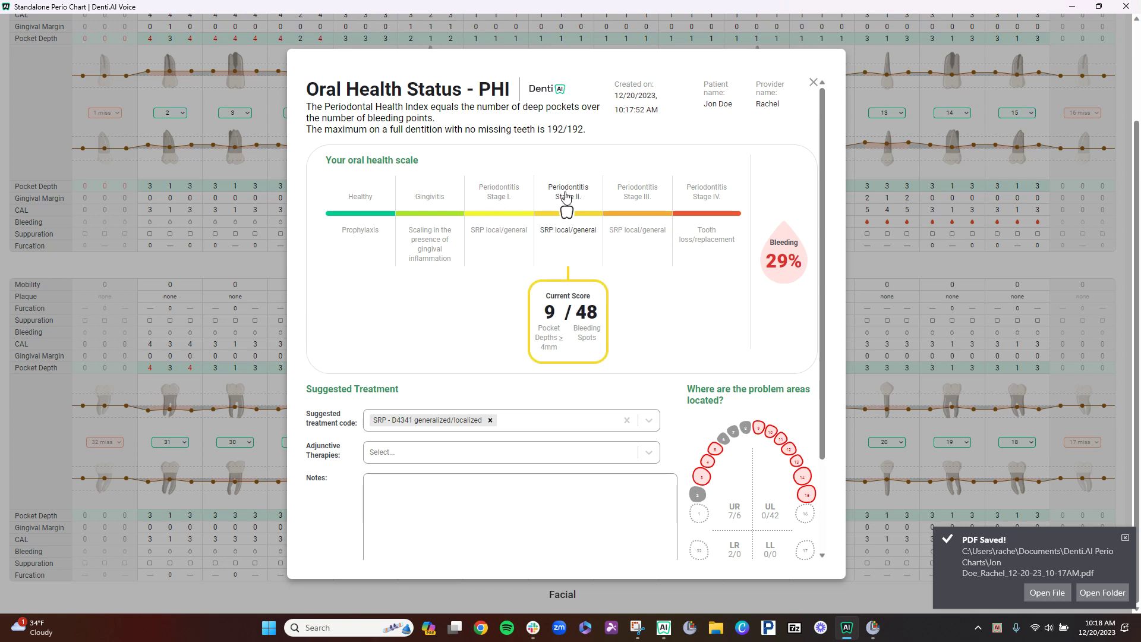
{"action": "left_click", "coordinate": [496, 205]}
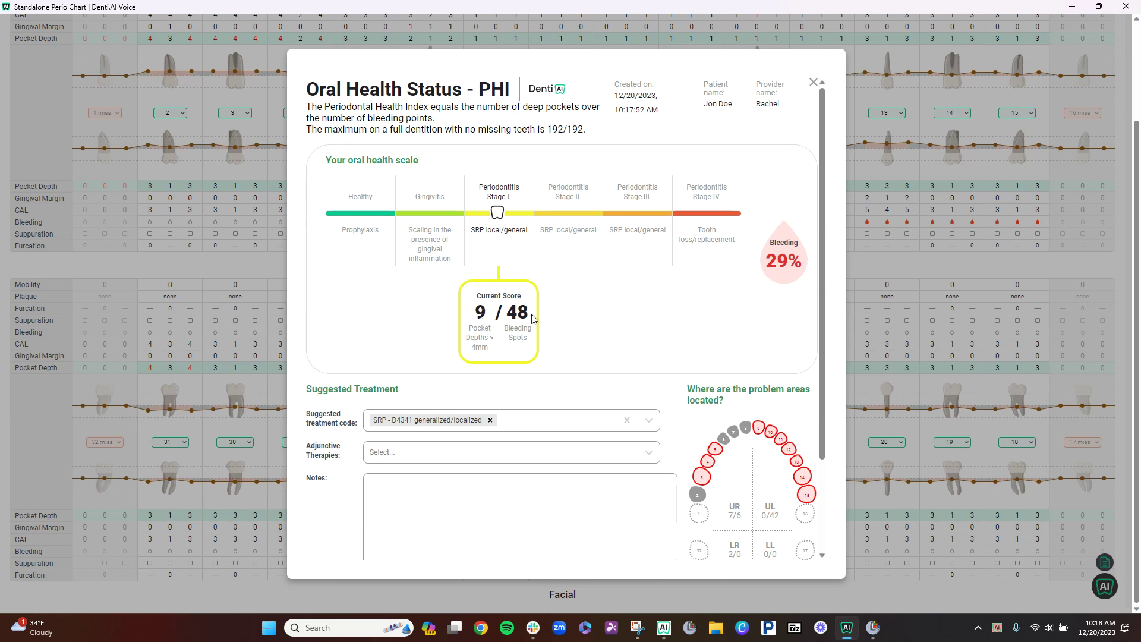
{"action": "scroll", "coordinate": [563, 300], "scroll_direction": "down", "scroll_amount": 2}
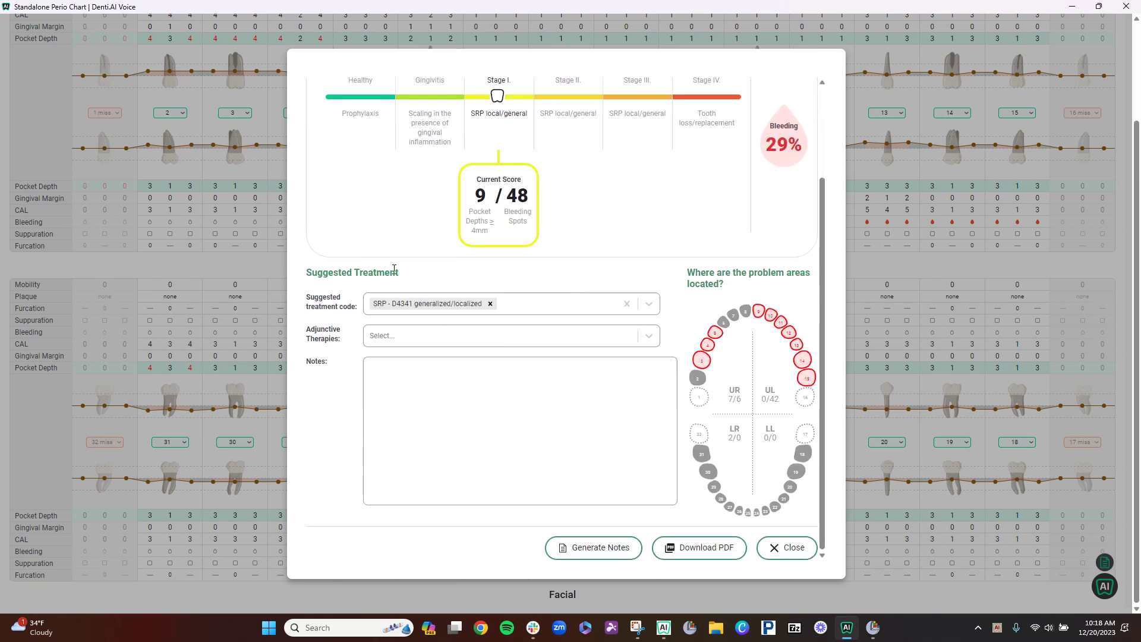
{"action": "left_click", "coordinate": [442, 303]}
{"action": "left_click", "coordinate": [648, 304]}
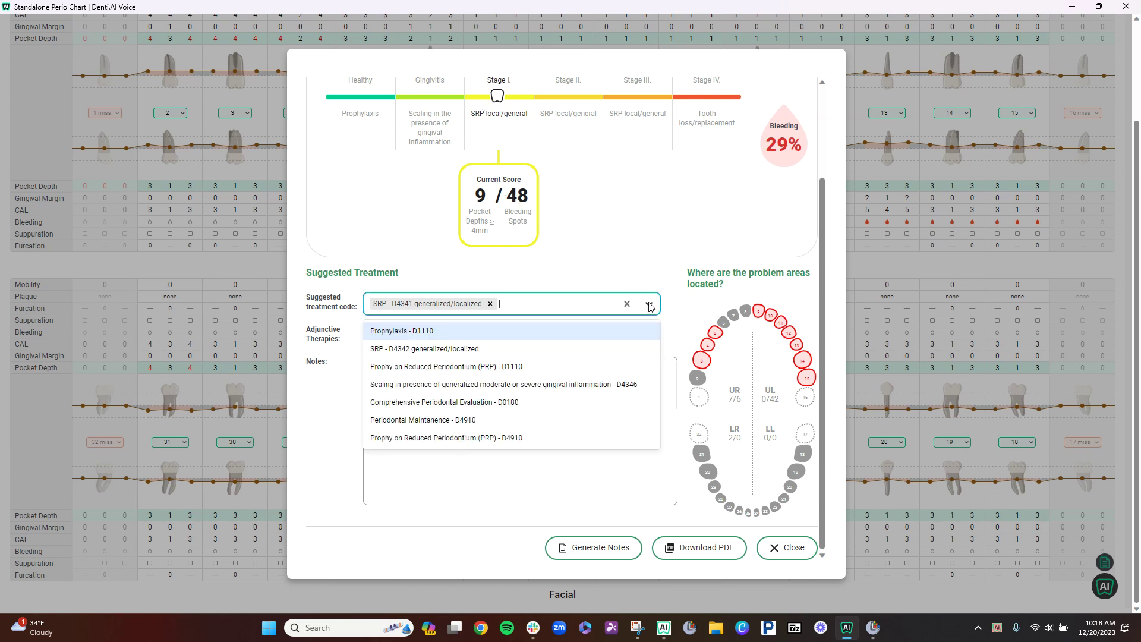
{"action": "left_click", "coordinate": [649, 305]}
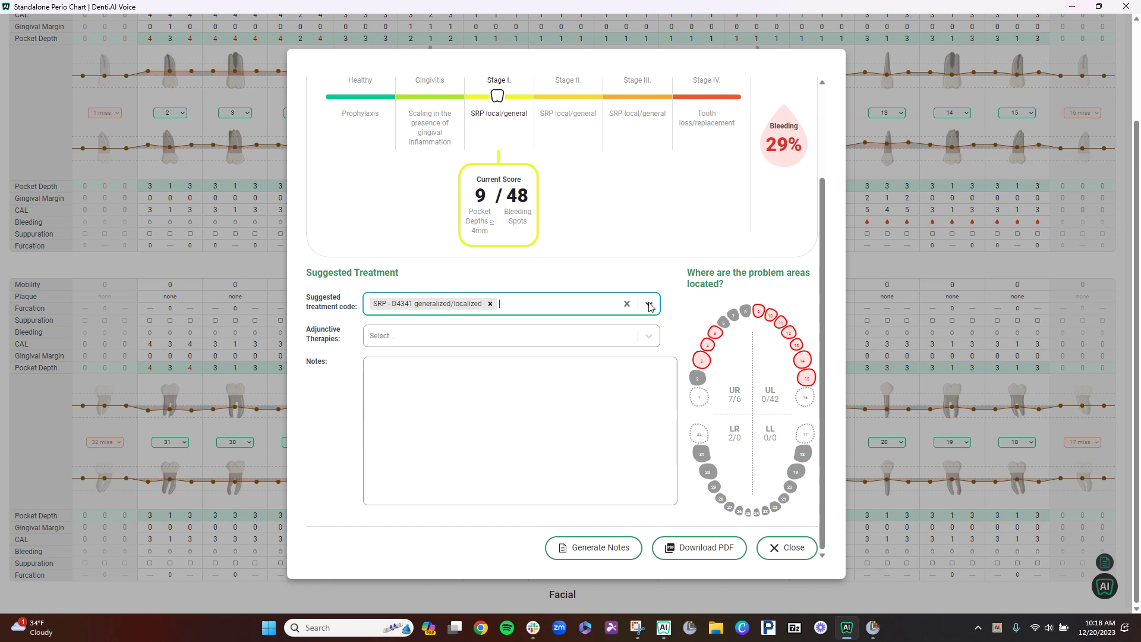
{"action": "left_click", "coordinate": [648, 336]}
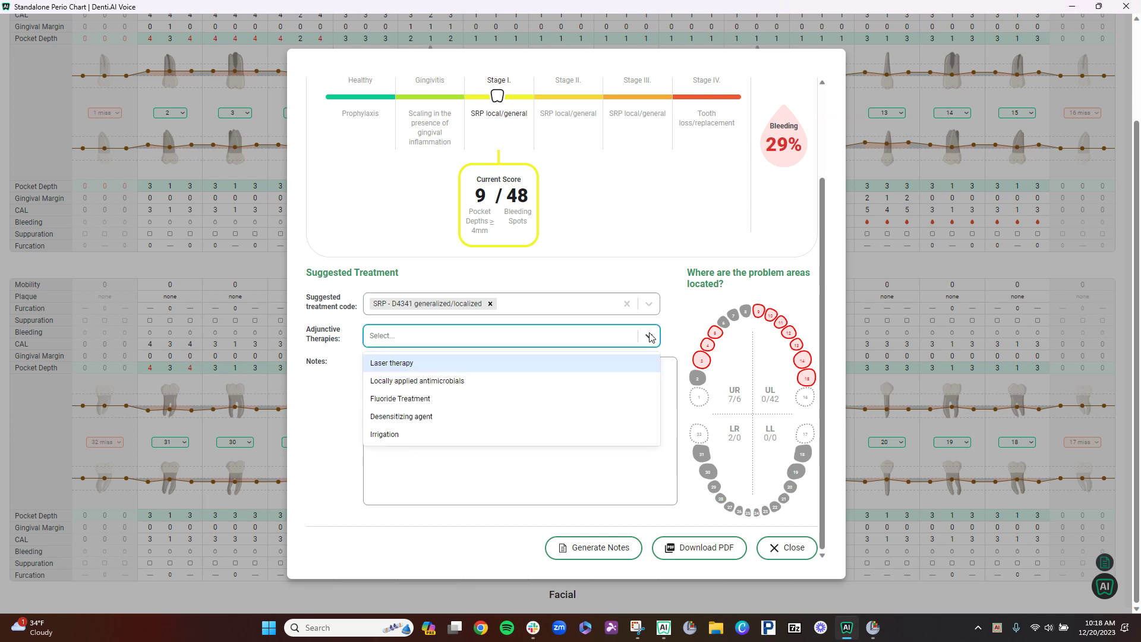
{"action": "left_click", "coordinate": [692, 316]}
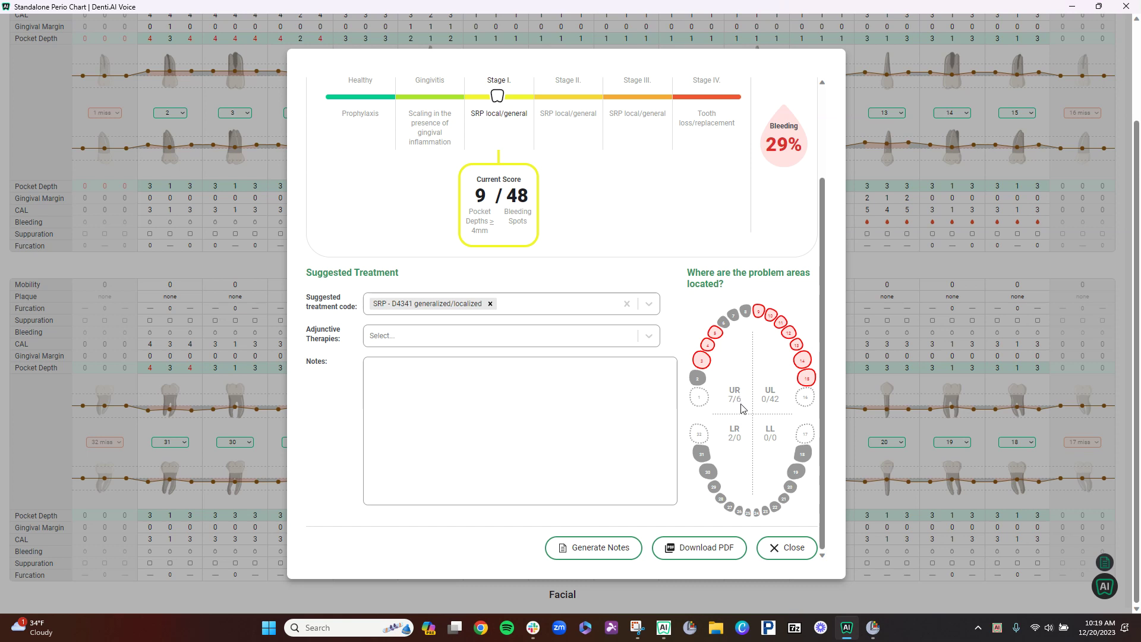
Generate notes in the report's Notes box from the chart findings.
{"action": "left_click", "coordinate": [421, 388]}
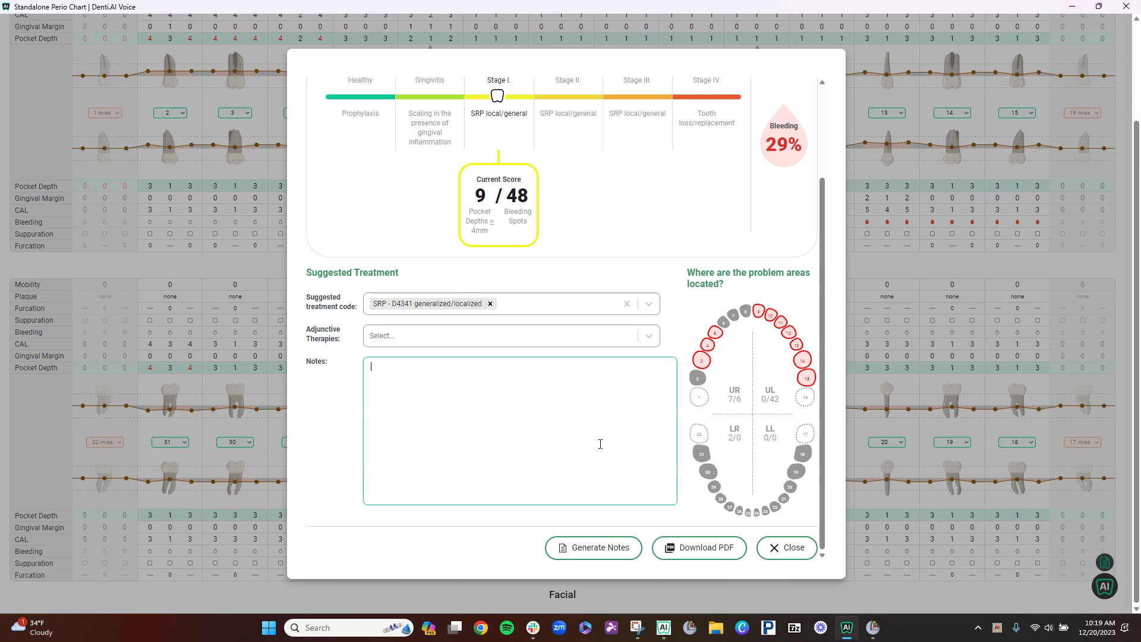
{"action": "left_click", "coordinate": [602, 550]}
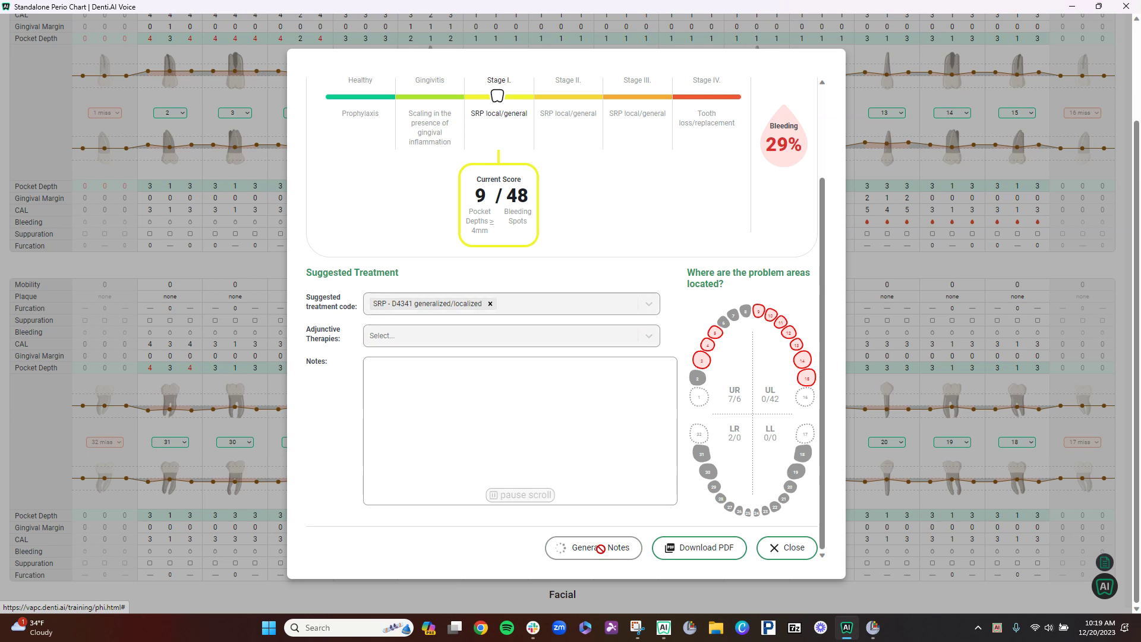